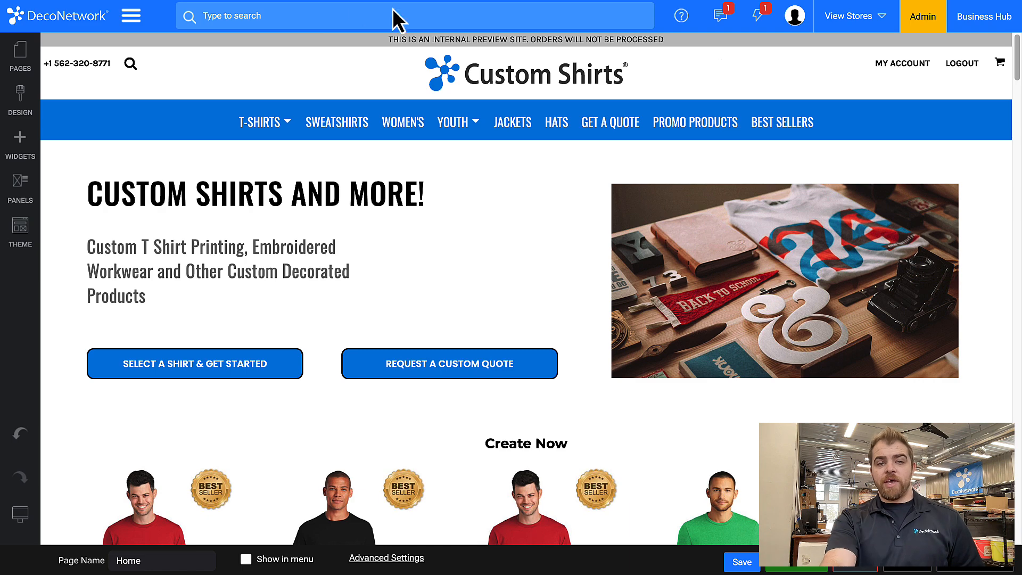
Open the View Blank Product page from the Product group of the system pages for editing
left_click(21, 59)
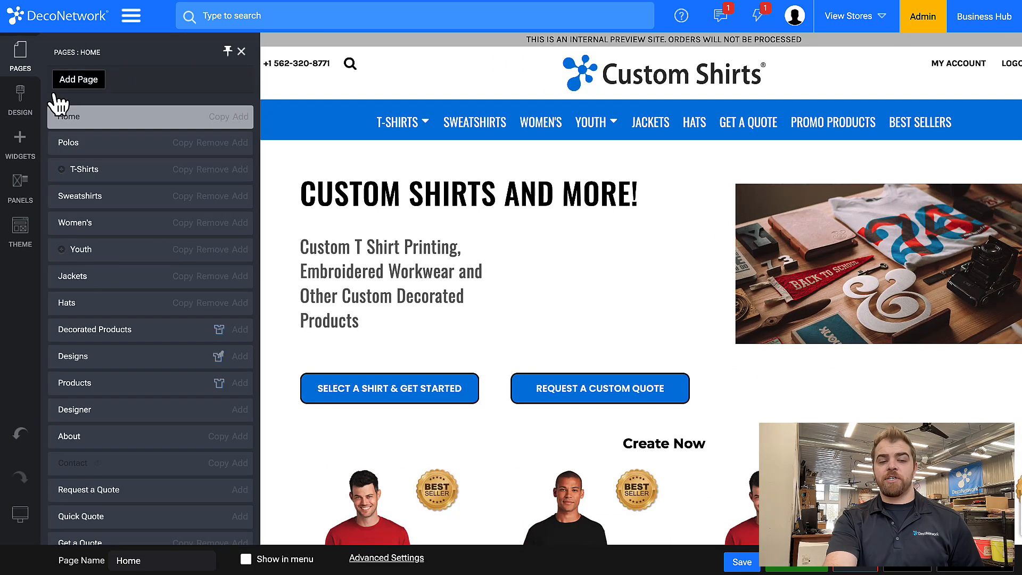
scroll(105, 331, "down", 5)
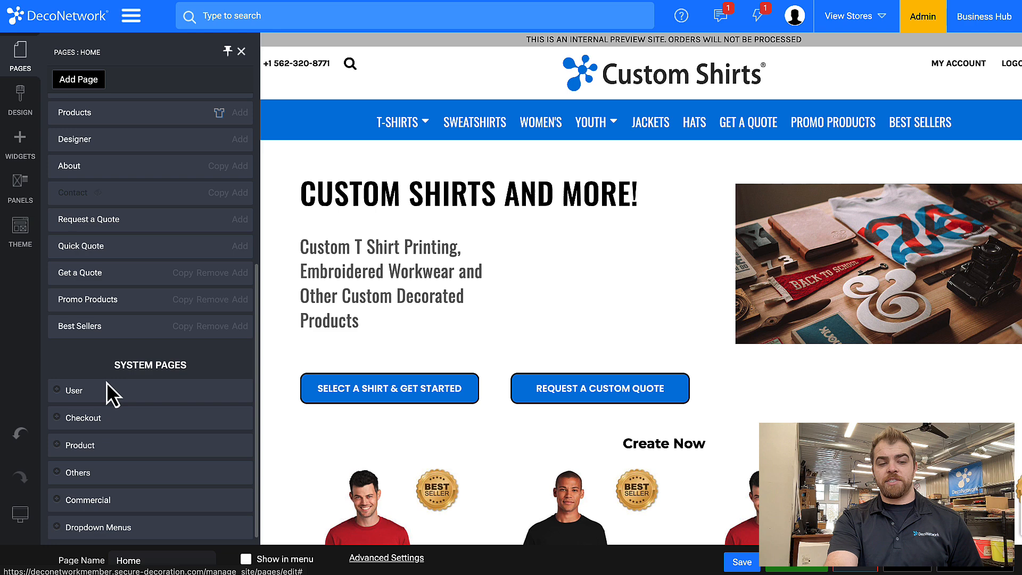
left_click(66, 447)
scroll(64, 453, "down", 1)
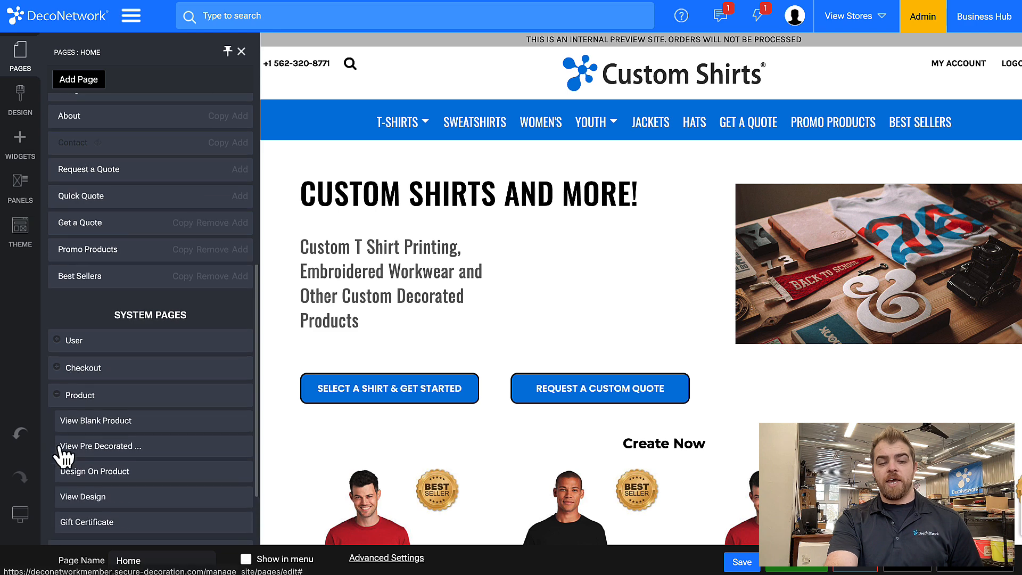
left_click(94, 422)
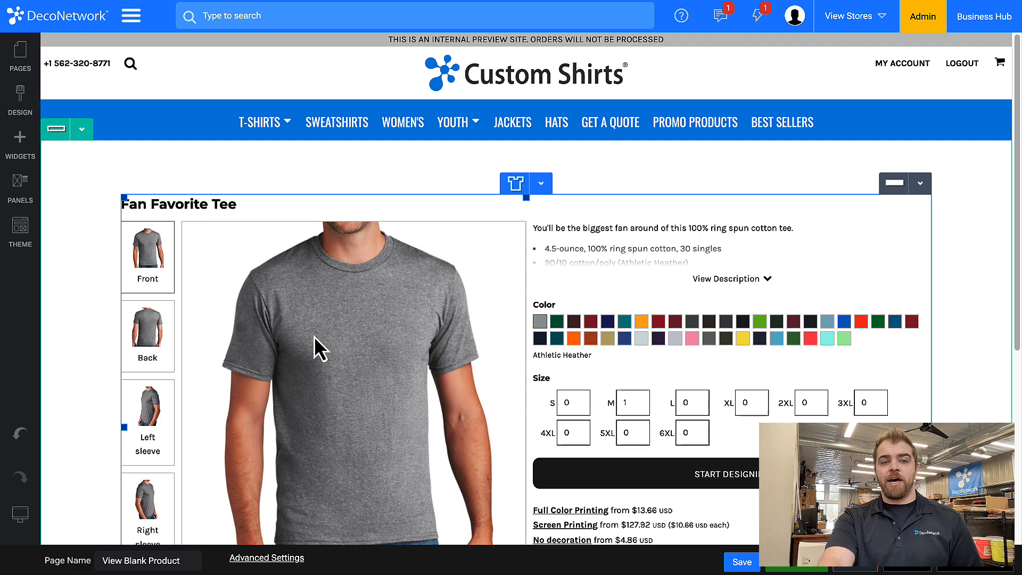
Open the properties of the blank product widget and move its dialog clear of the product image
scroll(314, 337, "down", 1)
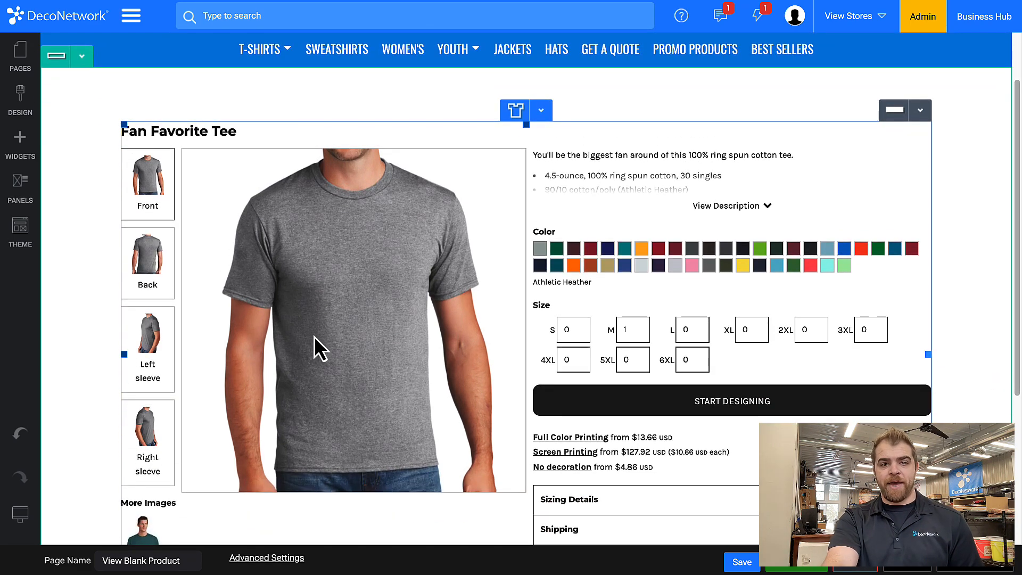
double_click(427, 238)
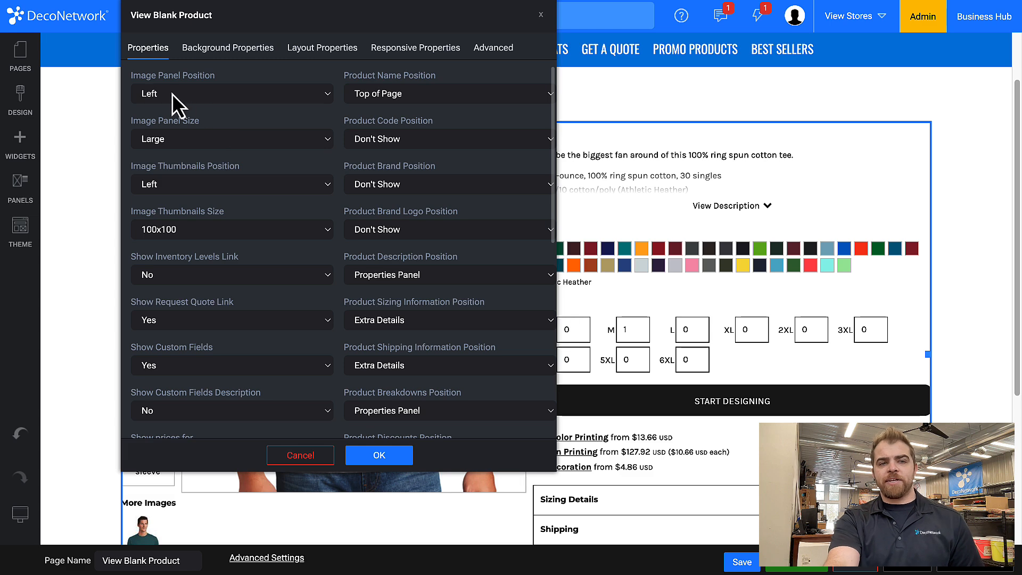
left_click_drag(254, 4, 605, 1)
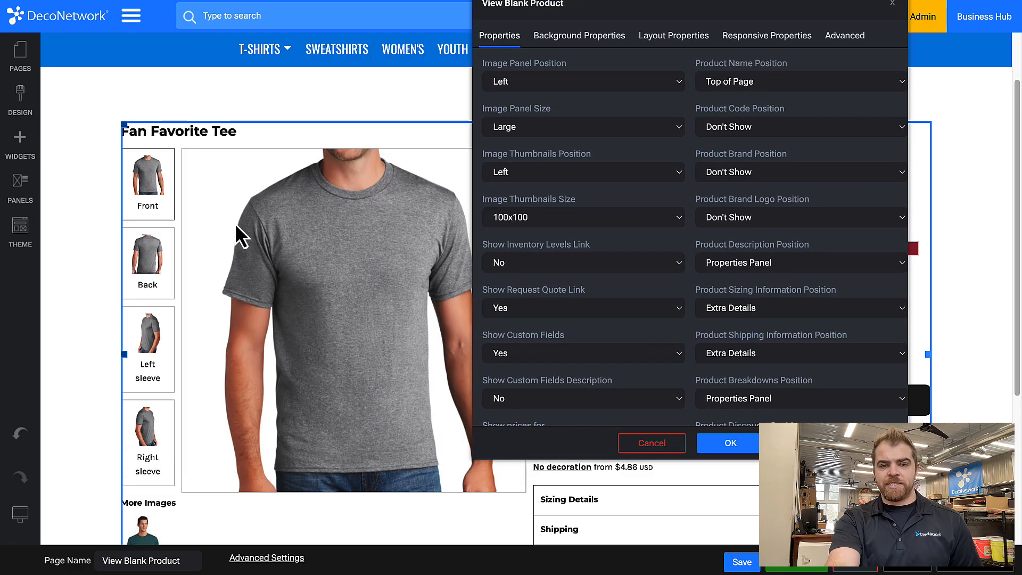
Keep the image panel position at Left and set the image panel size to Medium
left_click(526, 80)
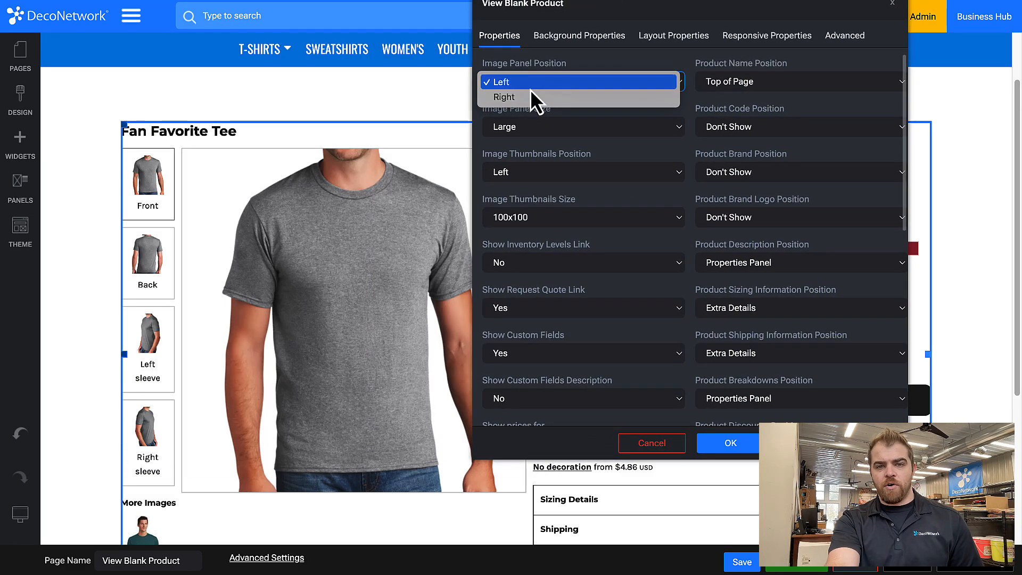
left_click(531, 83)
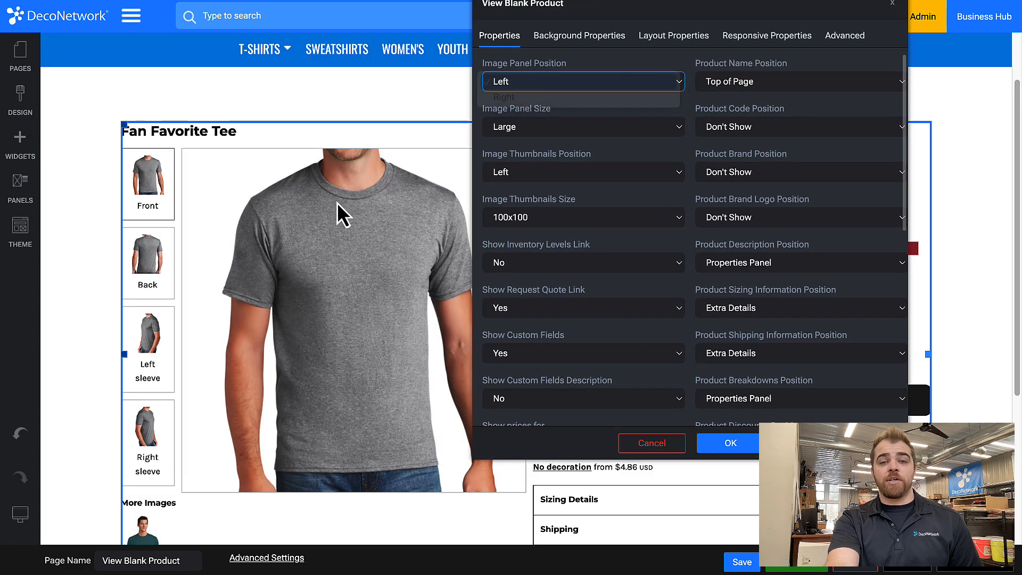
left_click(503, 127)
left_click(512, 114)
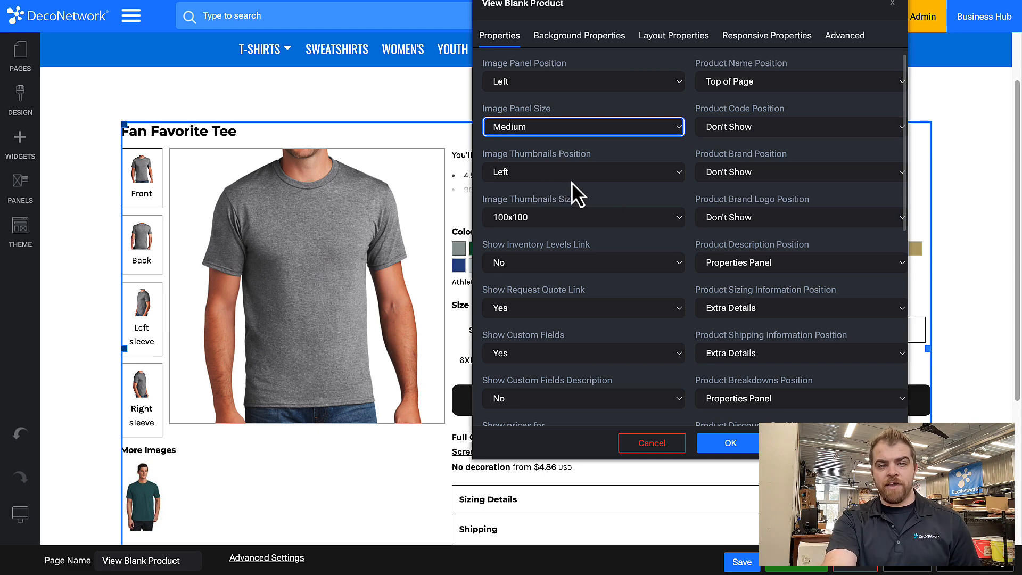
Set the image thumbnails position to Bottom and keep the thumbnail size at 100x100
left_click(549, 172)
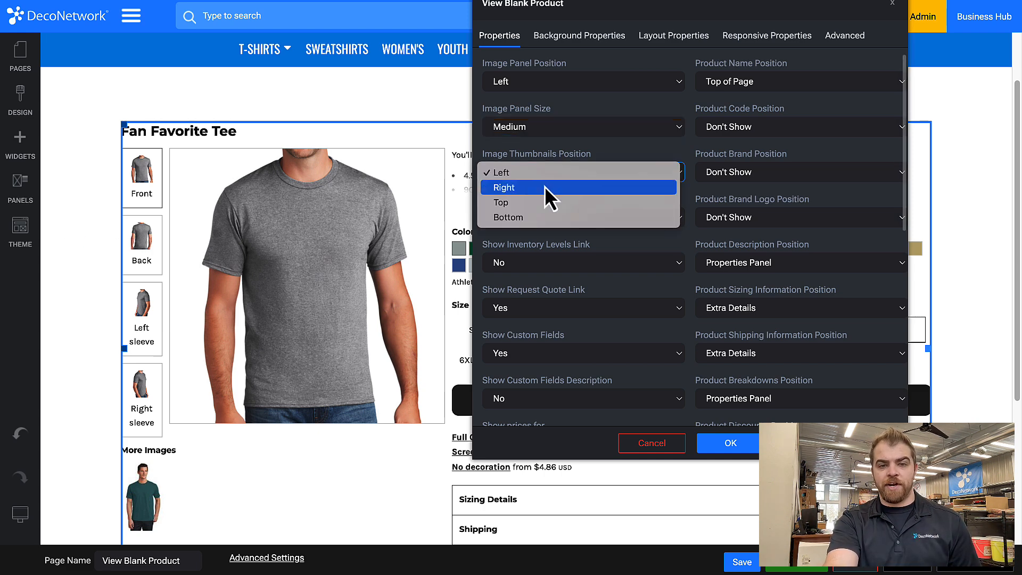
left_click(541, 214)
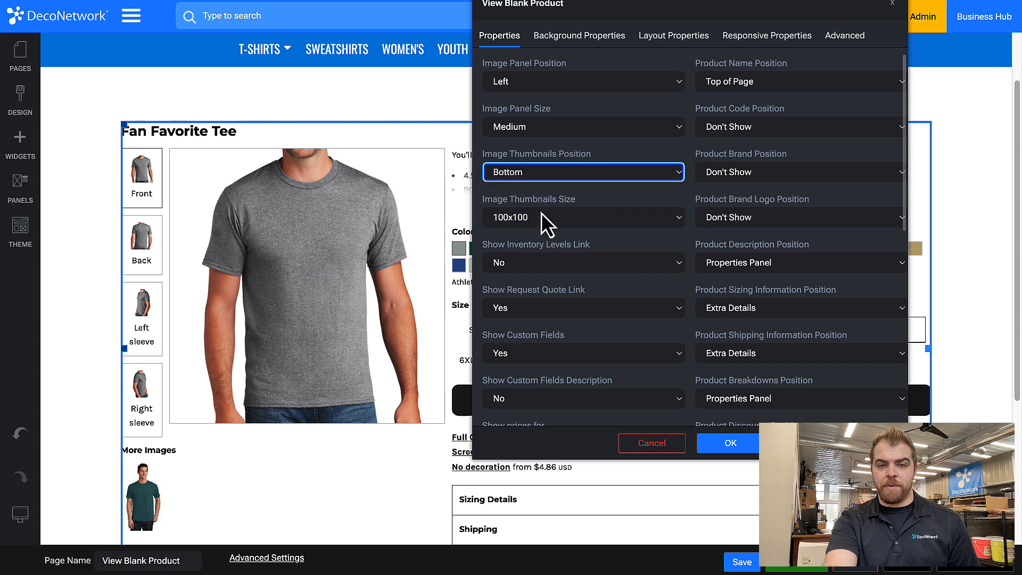
left_click(527, 219)
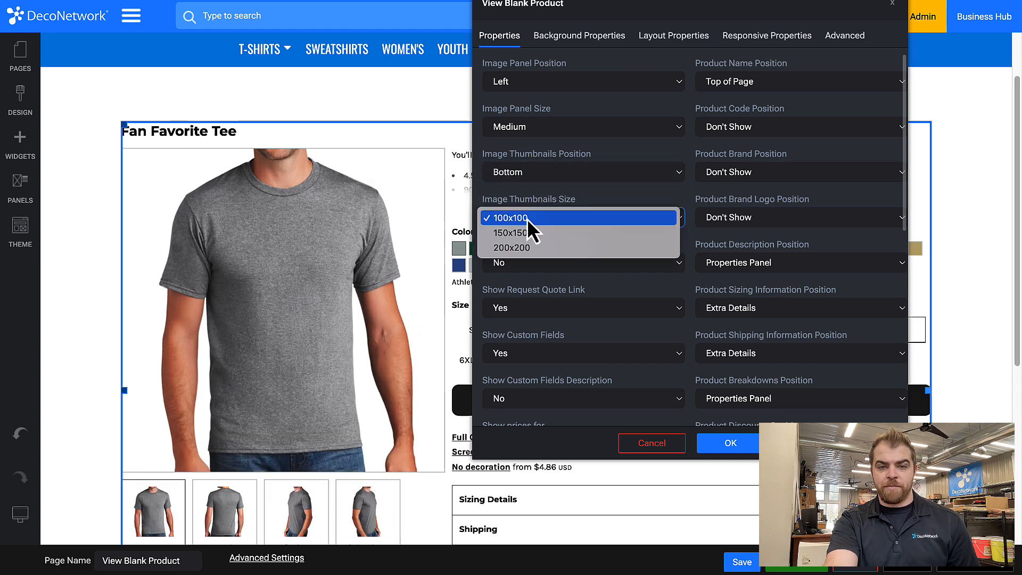
left_click(572, 216)
Review the remaining display options for inventory, quote link, custom fields, prices, button labels, social sharing and full description
scroll(573, 217, "down", 1)
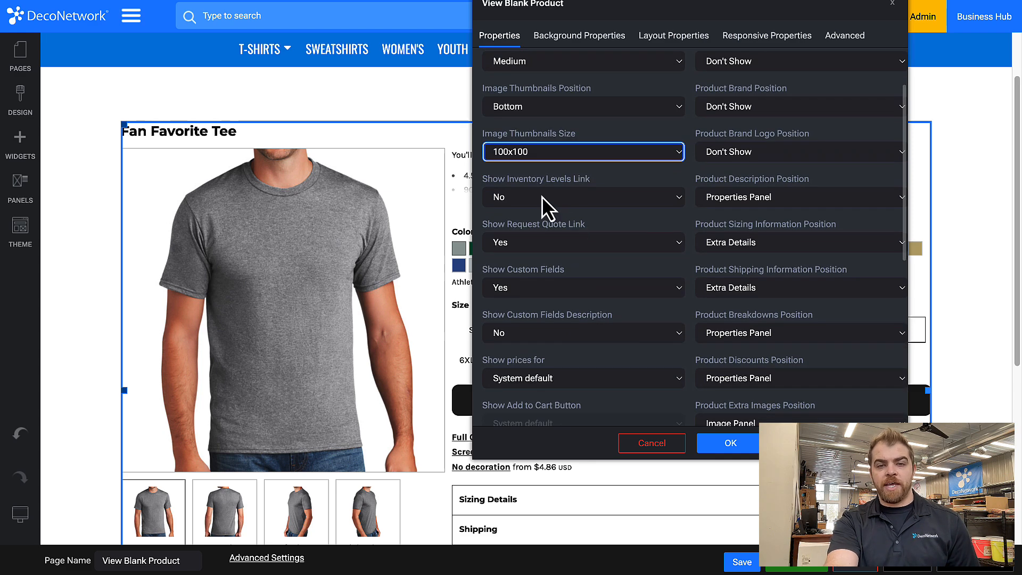
scroll(542, 196, "down", 1)
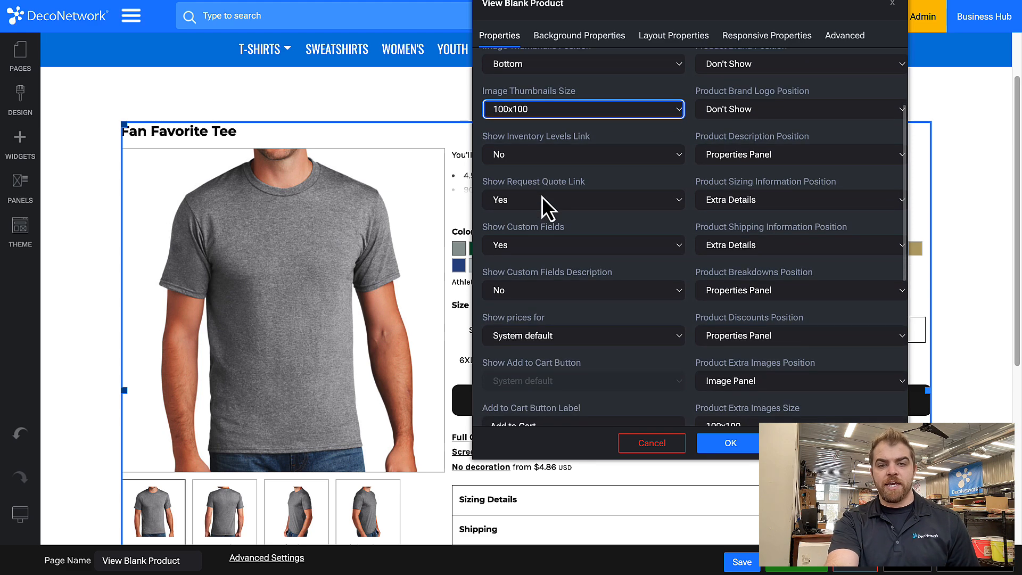
scroll(535, 197, "down", 2)
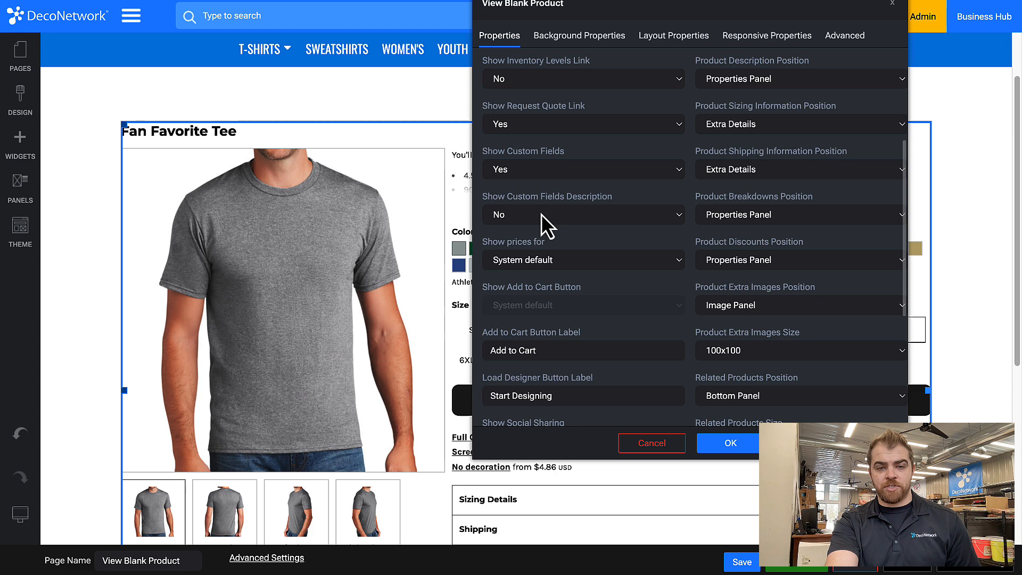
scroll(541, 214, "down", 1)
scroll(541, 210, "down", 1)
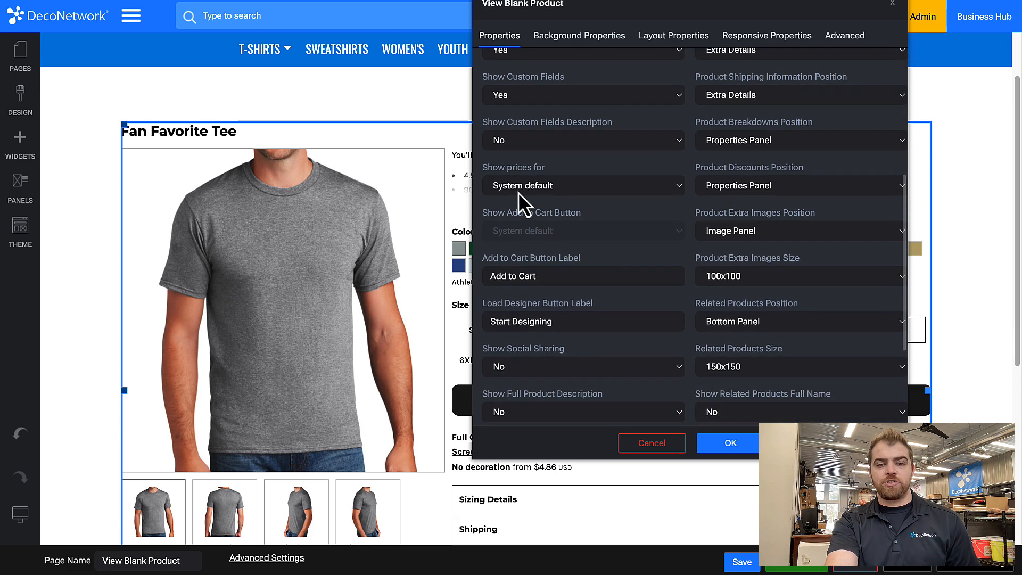
left_click(560, 185)
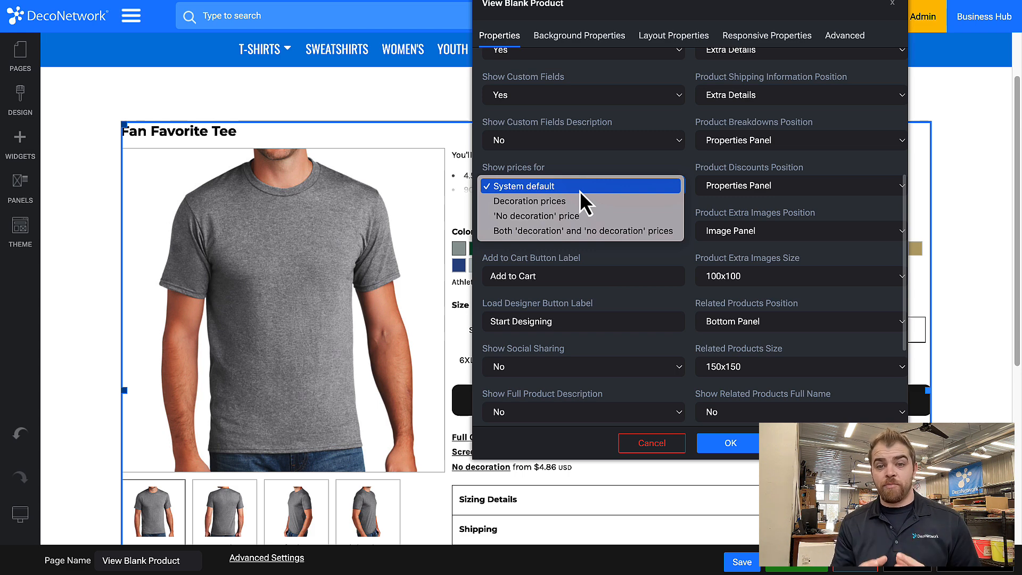
left_click(610, 258)
left_click(581, 275)
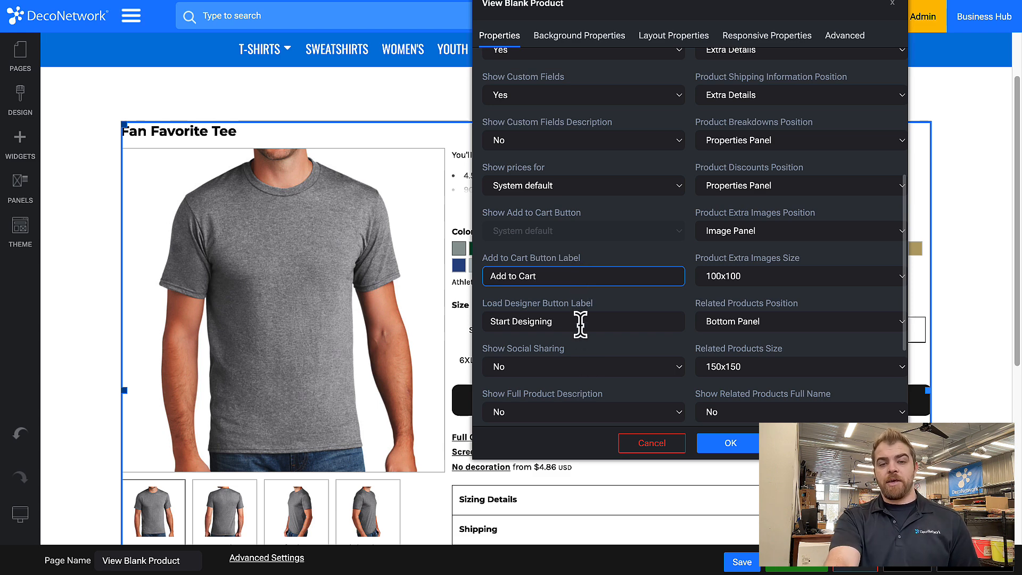
scroll(580, 320, "down", 2)
scroll(580, 314, "down", 1)
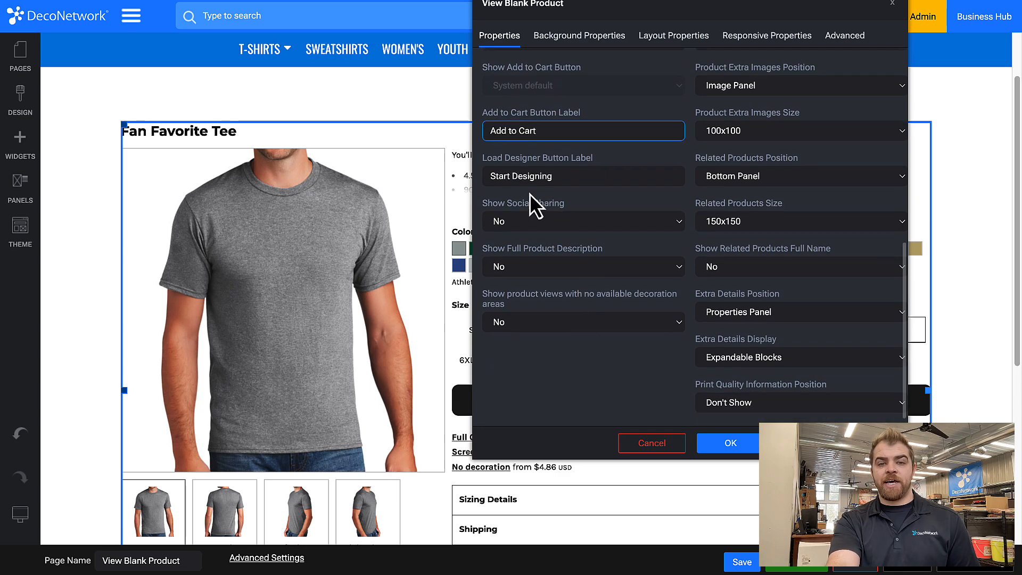
left_click(618, 197)
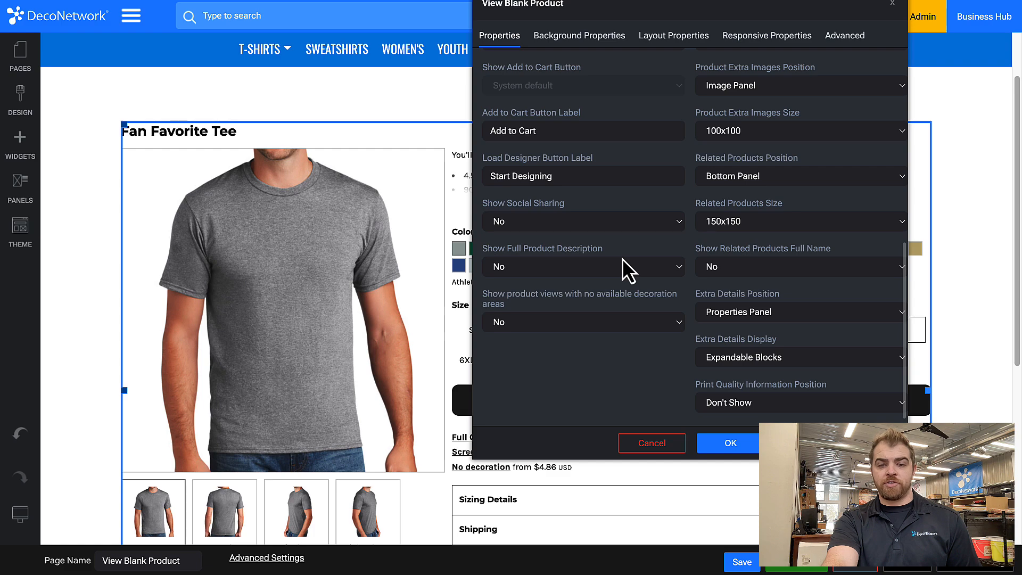
scroll(623, 260, "up", 8)
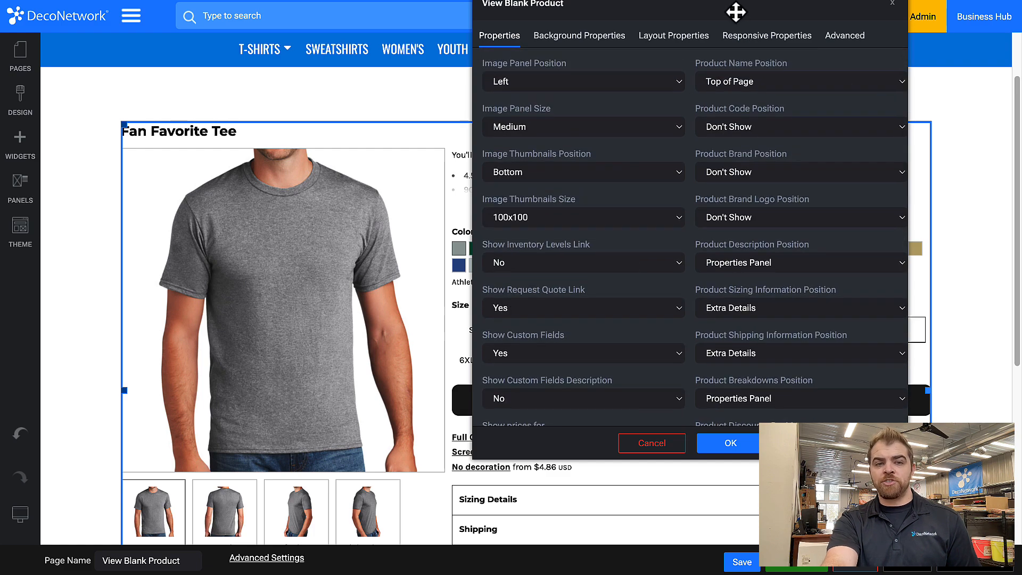
Move the dialog clear of the product details and set the Product Description Position to Extra Details
left_click_drag(734, 11, 395, 202)
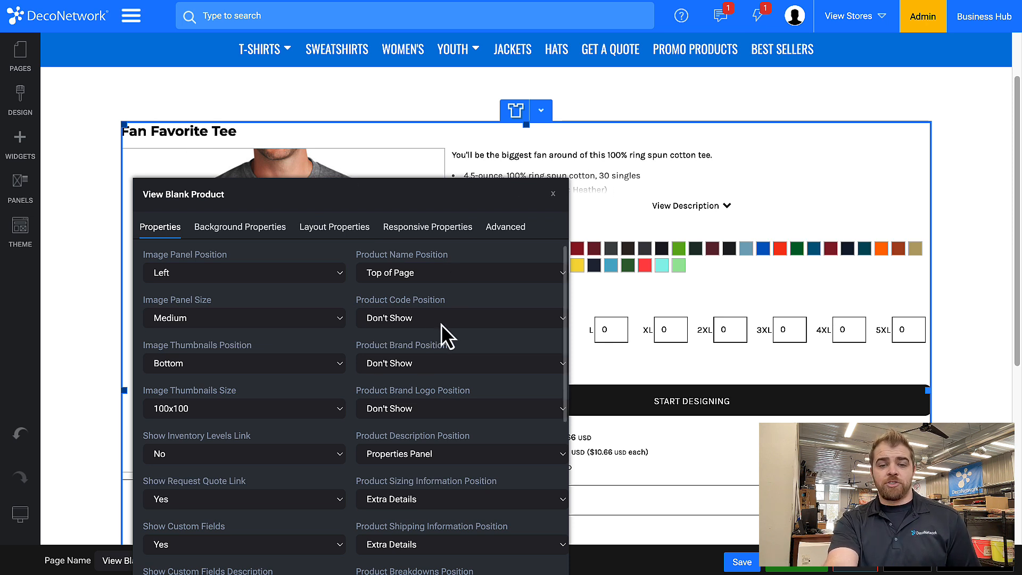
scroll(441, 325, "down", 3)
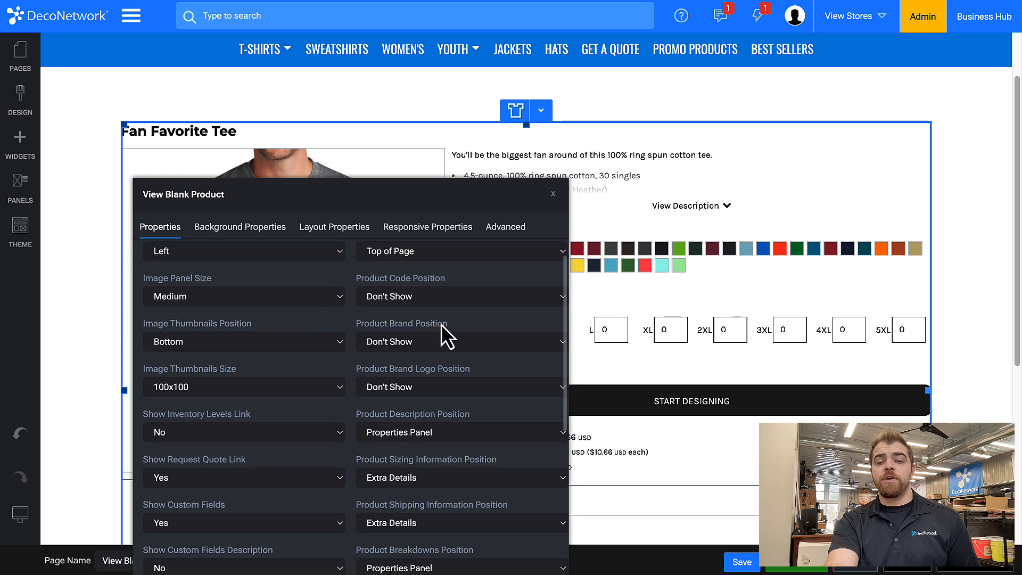
scroll(440, 301, "down", 2)
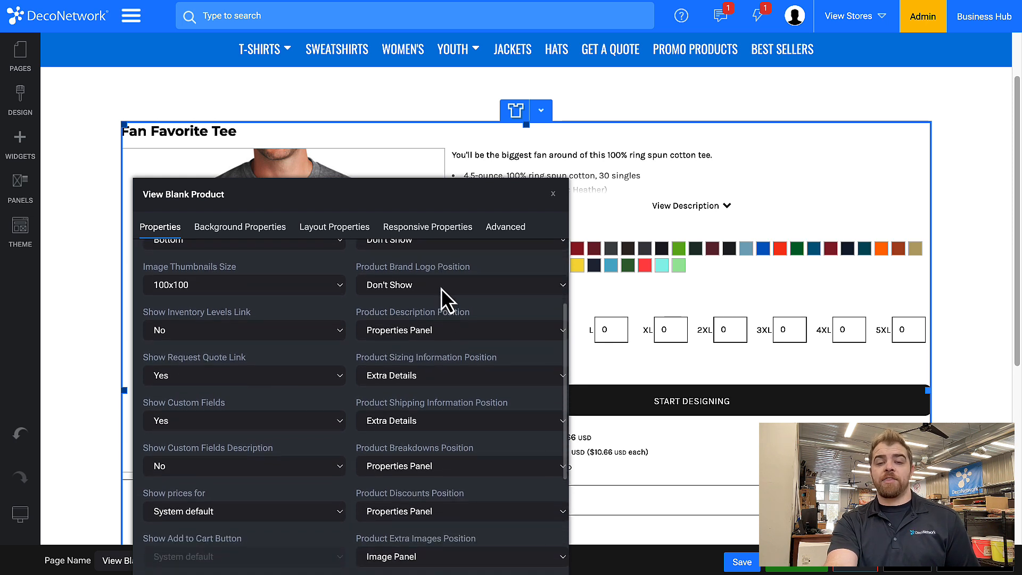
scroll(444, 281, "down", 2)
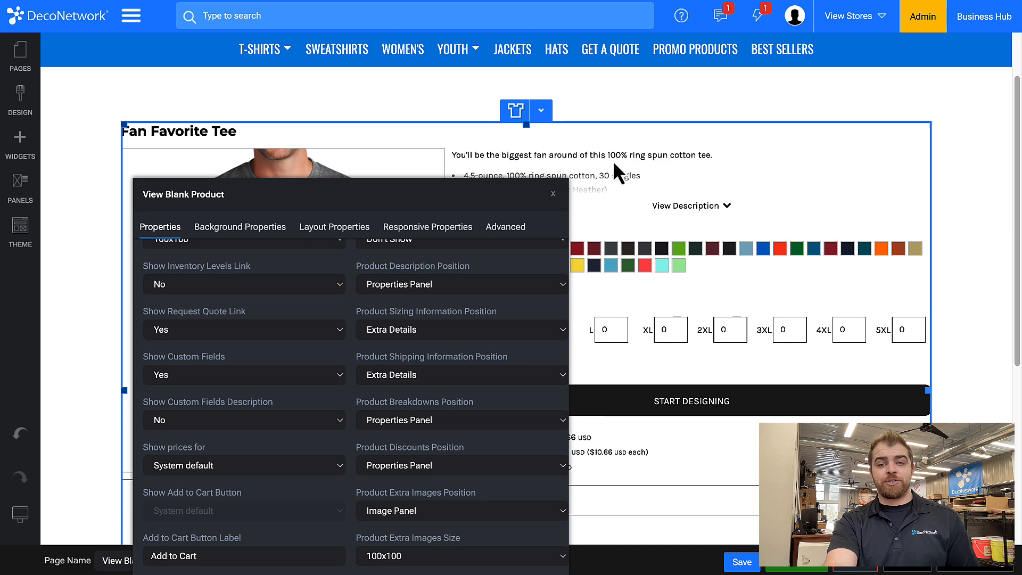
left_click_drag(468, 203, 339, 83)
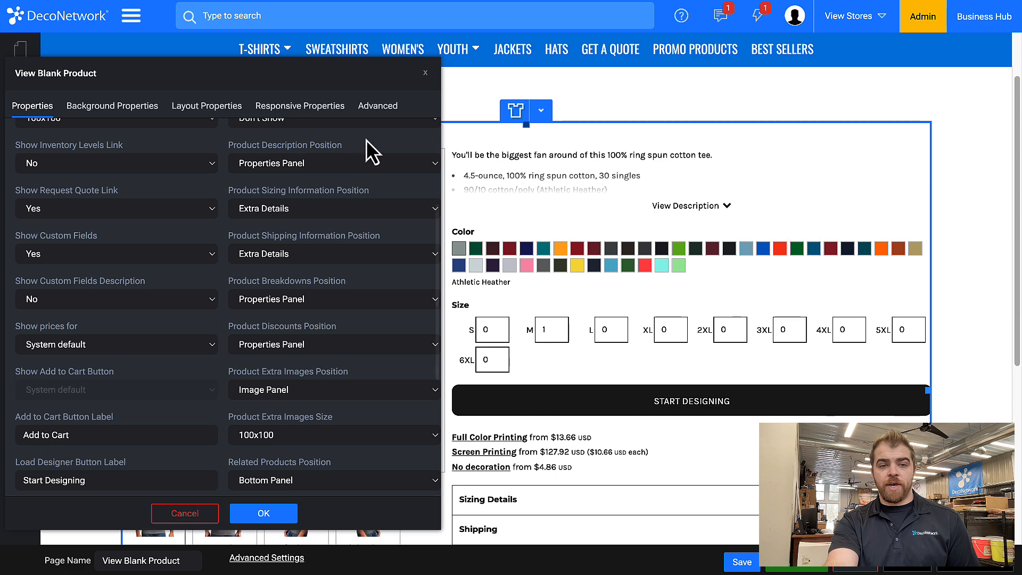
scroll(558, 499, "down", 2)
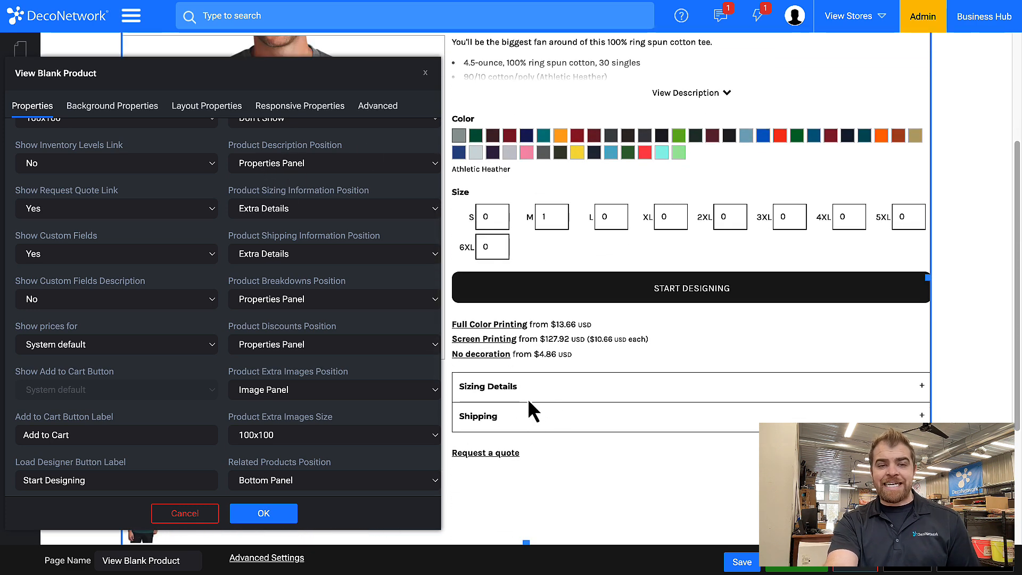
scroll(390, 277, "up", 1)
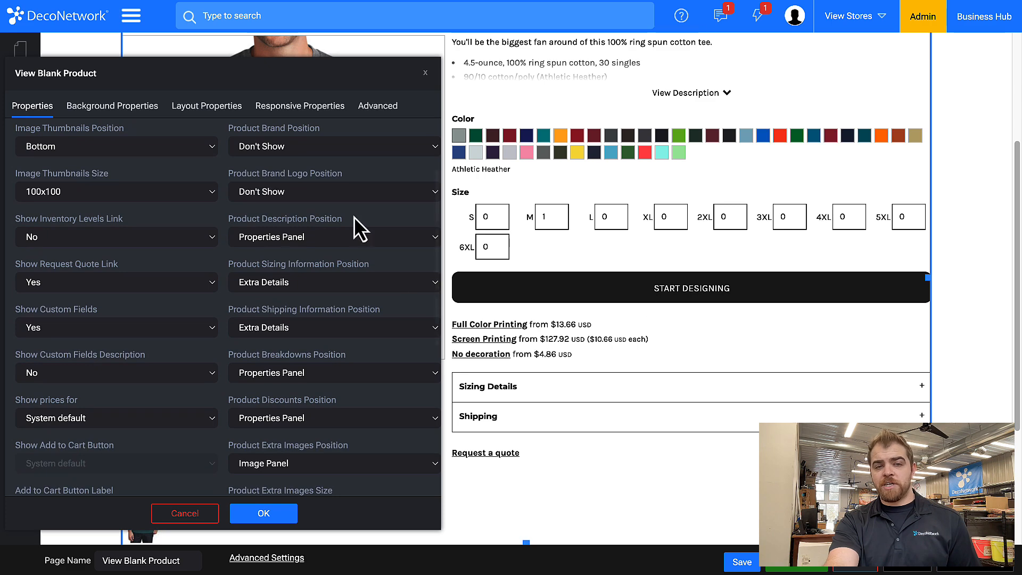
scroll(327, 208, "up", 1)
scroll(287, 239, "up", 1)
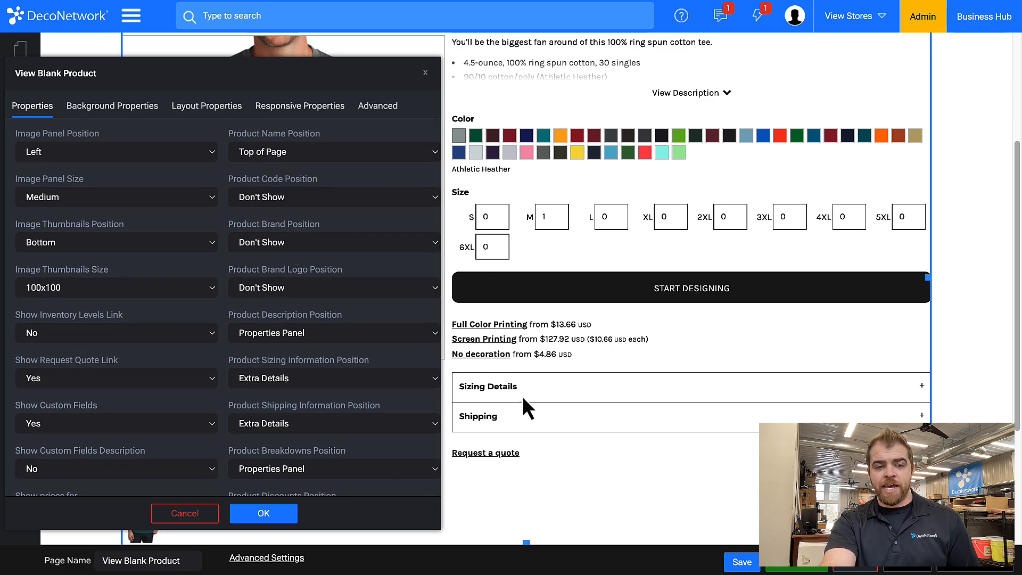
left_click(295, 340)
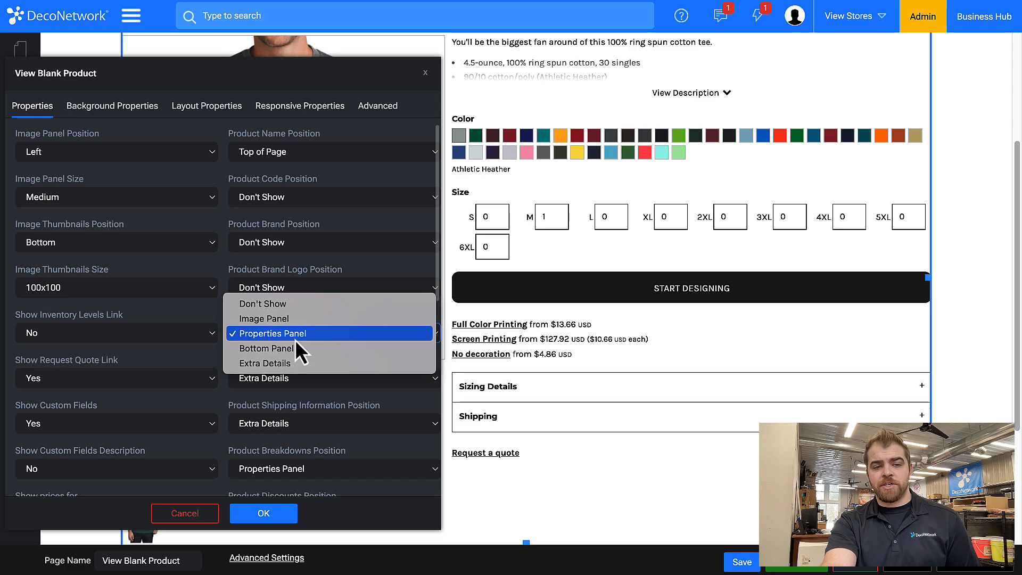
left_click(298, 368)
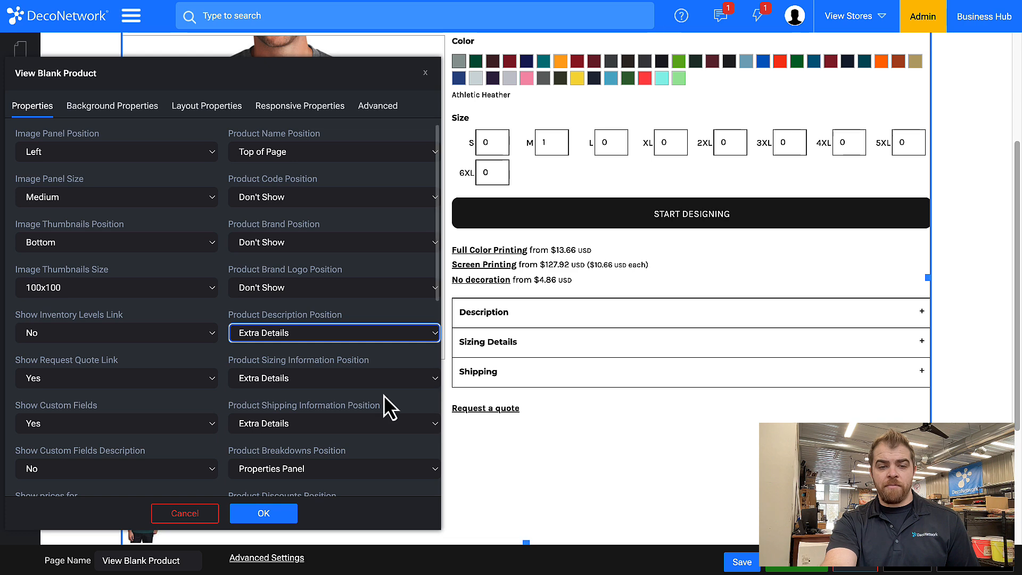
Move the properties dialog aside and set the Product Breakdowns Position to Extra Details
scroll(384, 396, "down", 1)
scroll(384, 396, "down", 1)
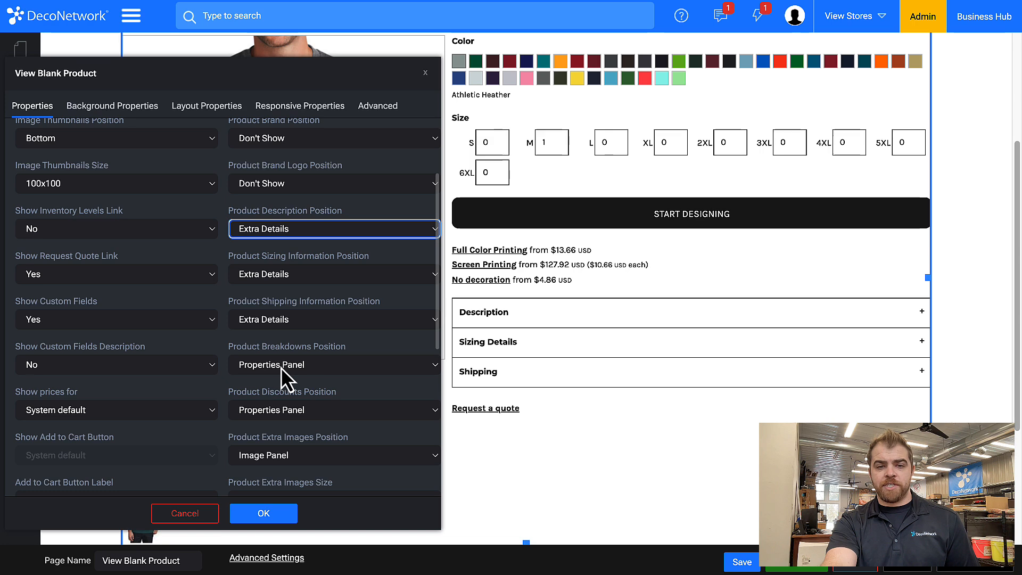
left_click_drag(294, 82, 553, 55)
scroll(232, 360, "down", 1)
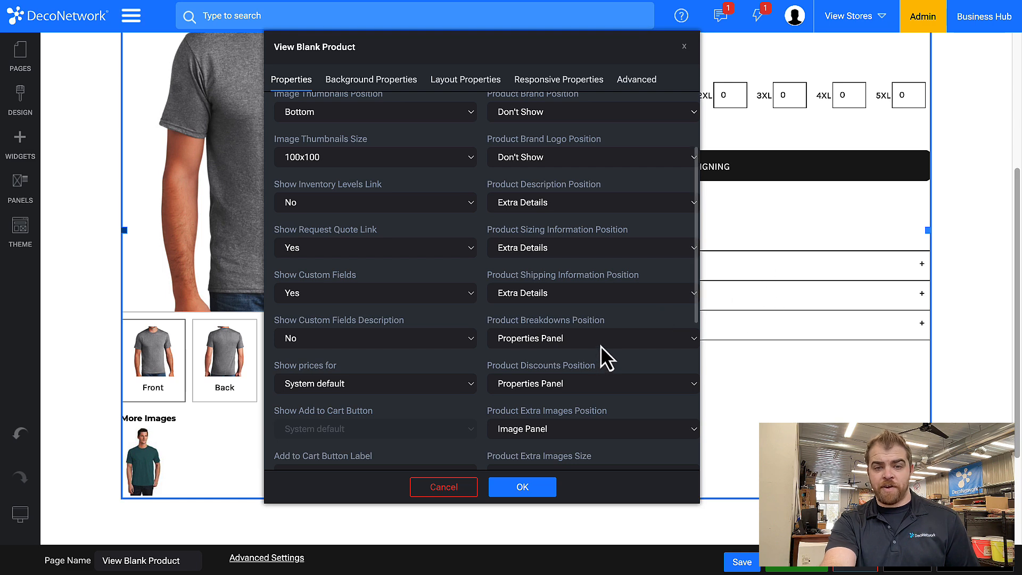
scroll(721, 169, "up", 3)
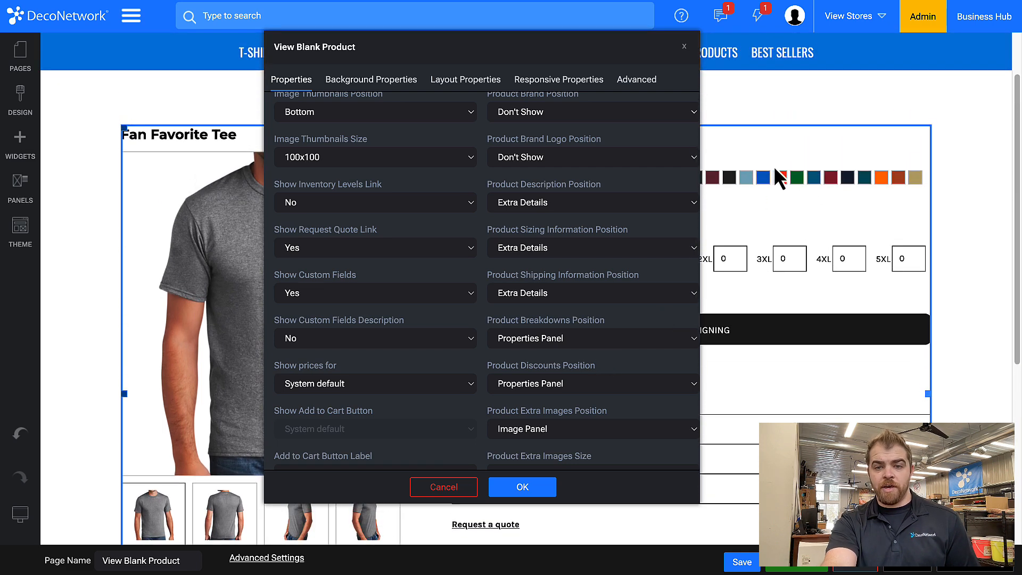
scroll(608, 330, "down", 1)
left_click(601, 336)
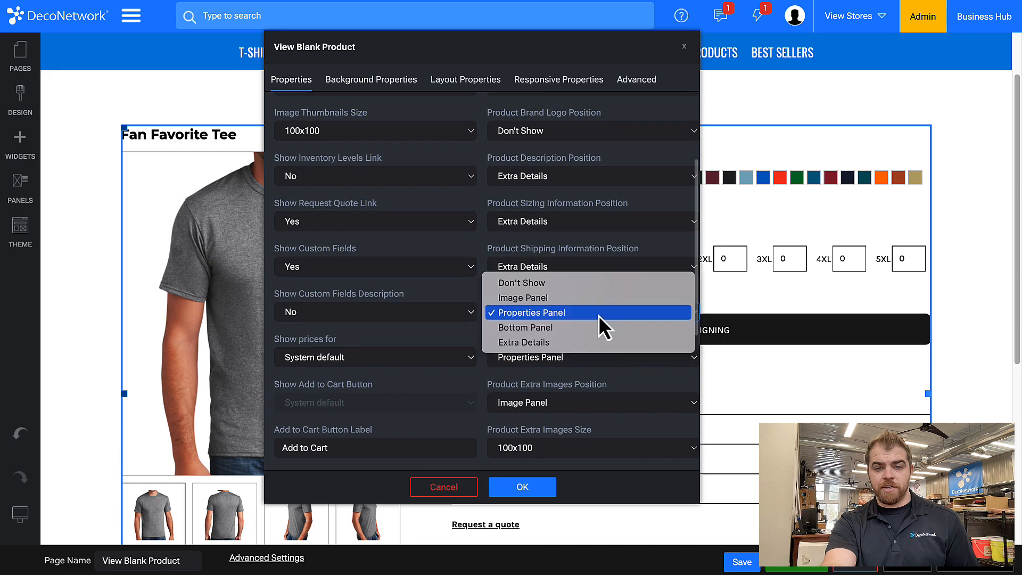
left_click(591, 346)
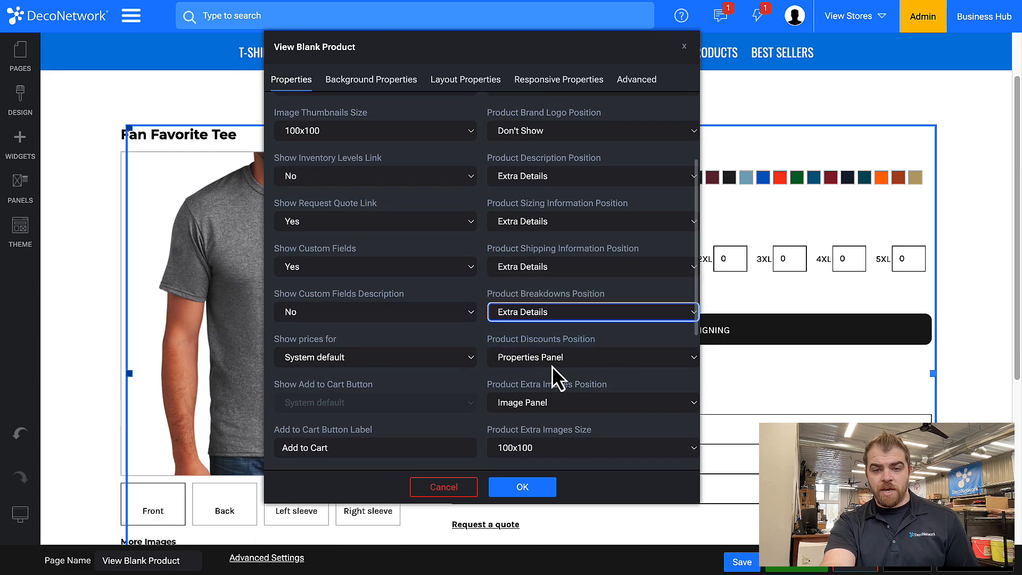
Set the Product Discounts Position to Bottom Panel, apply the properties and check the product page layout
left_click(551, 365)
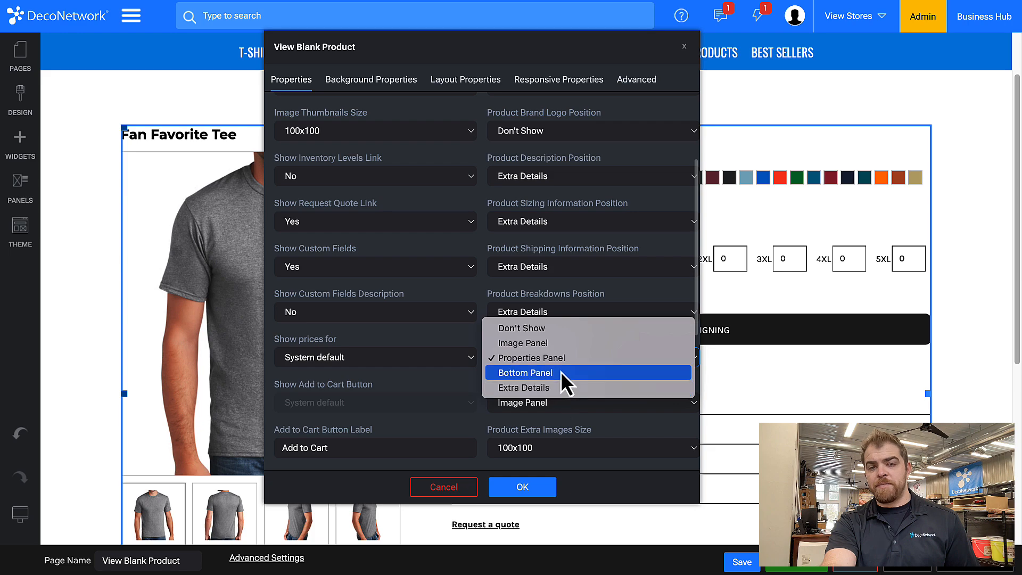
left_click(562, 372)
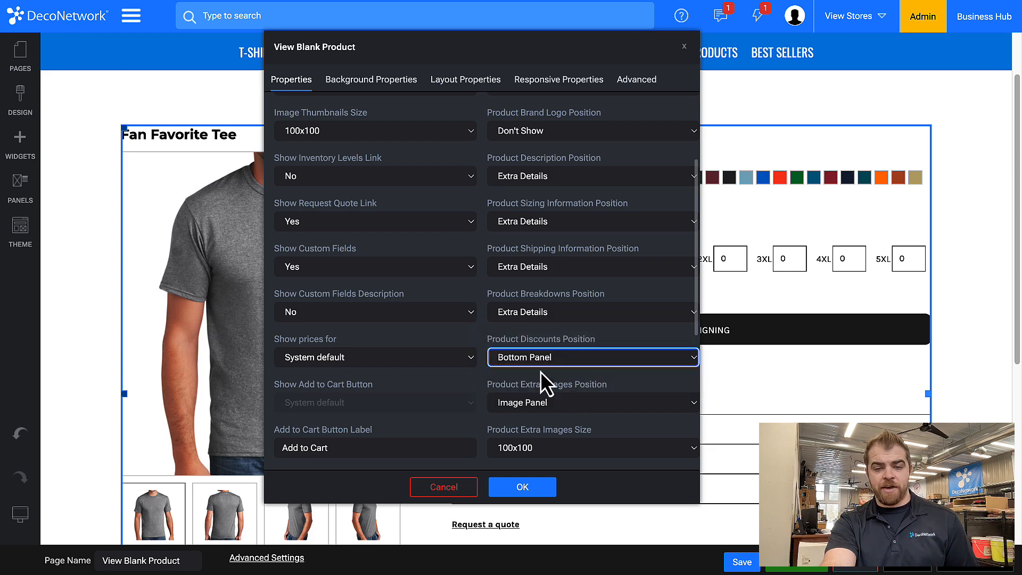
left_click(530, 491)
scroll(530, 487, "down", 5)
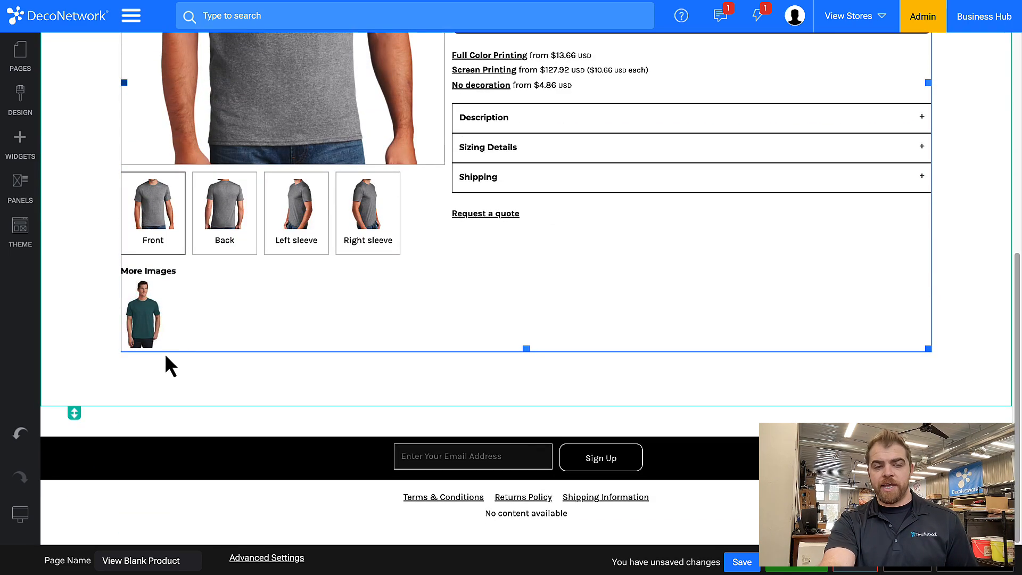
scroll(640, 319, "up", 3)
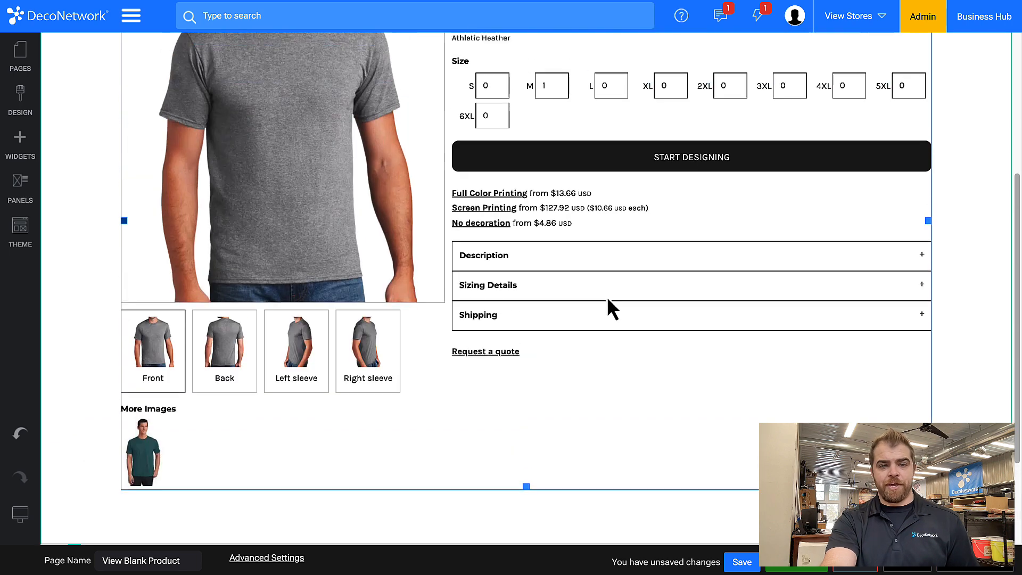
Reopen the product widget's properties at the extra details options and move the dialog clear of the product details
double_click(608, 300)
scroll(352, 309, "down", 5)
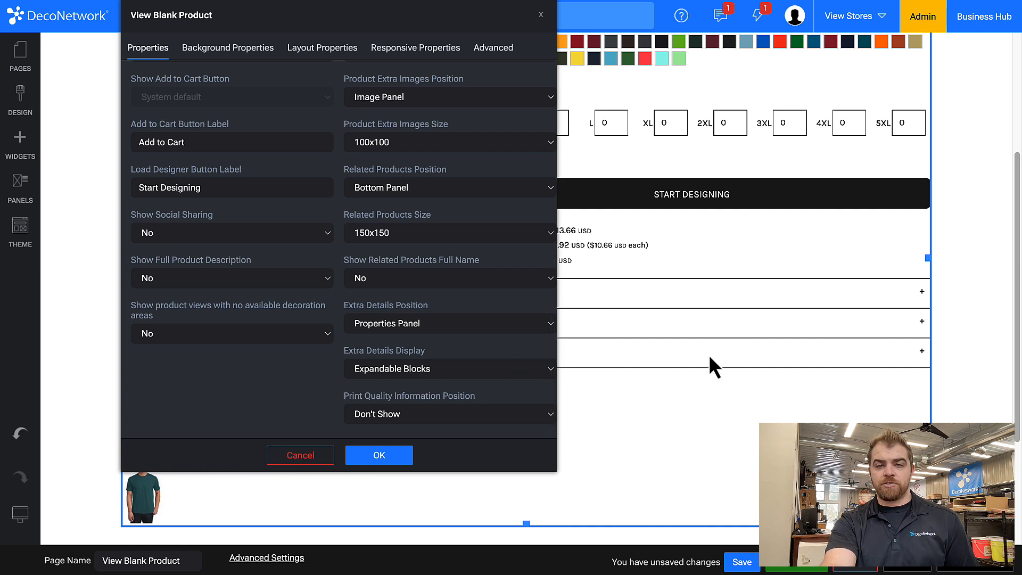
left_click_drag(434, 10, 292, 0)
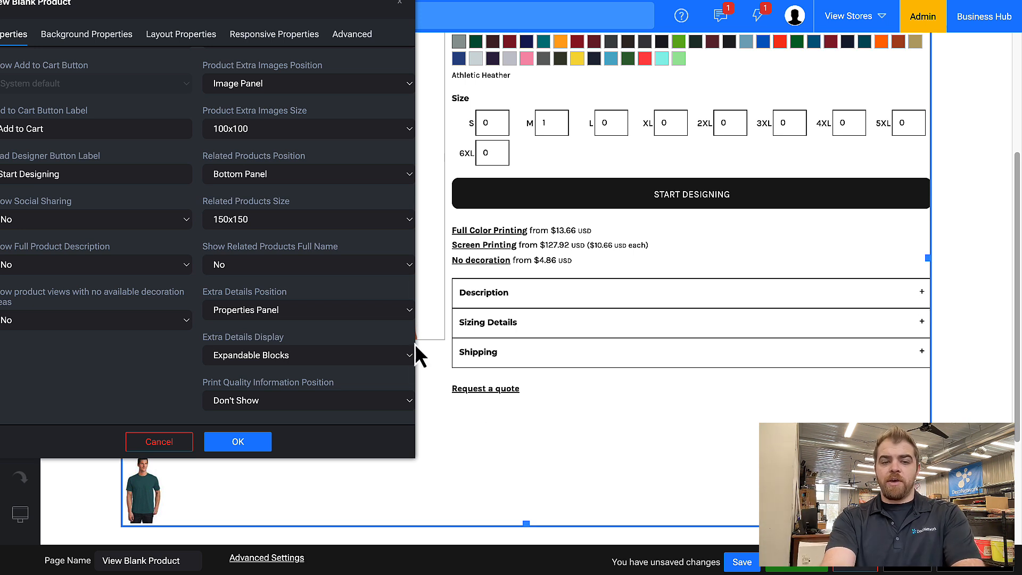
Try the Blocks option for Extra Details Display and look over the description, size guide and shipping sections
left_click(343, 362)
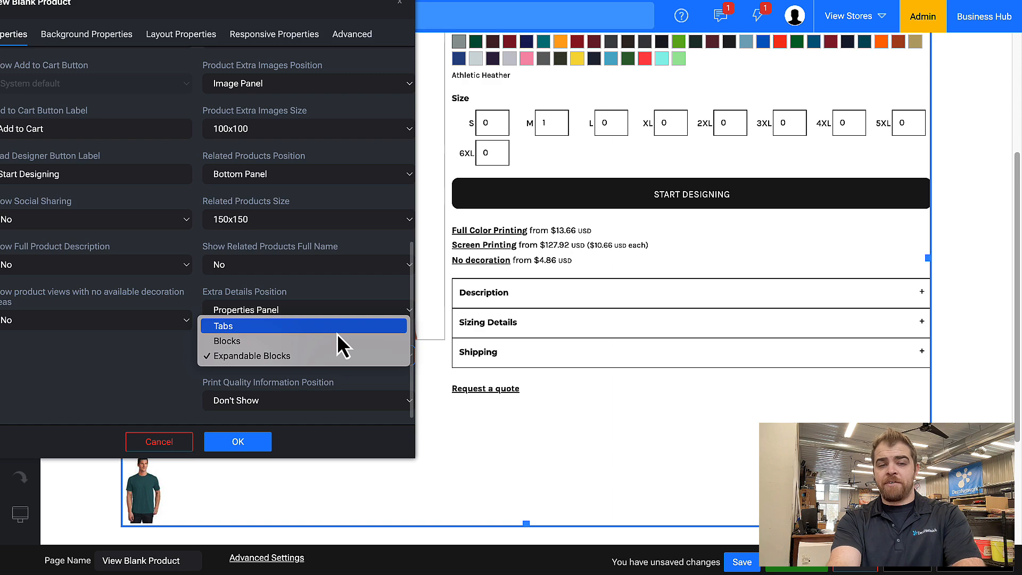
left_click(335, 340)
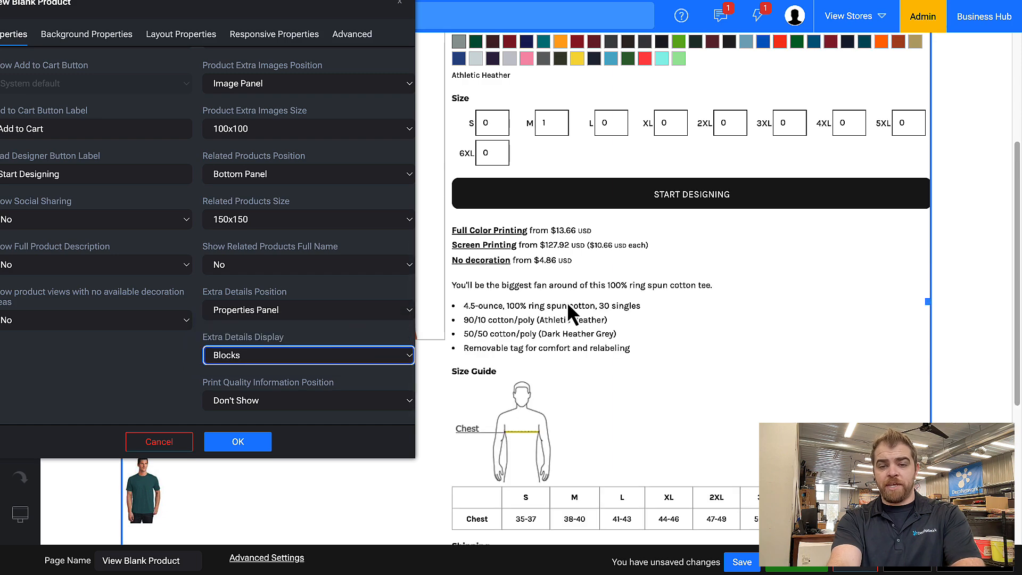
scroll(660, 358, "down", 5)
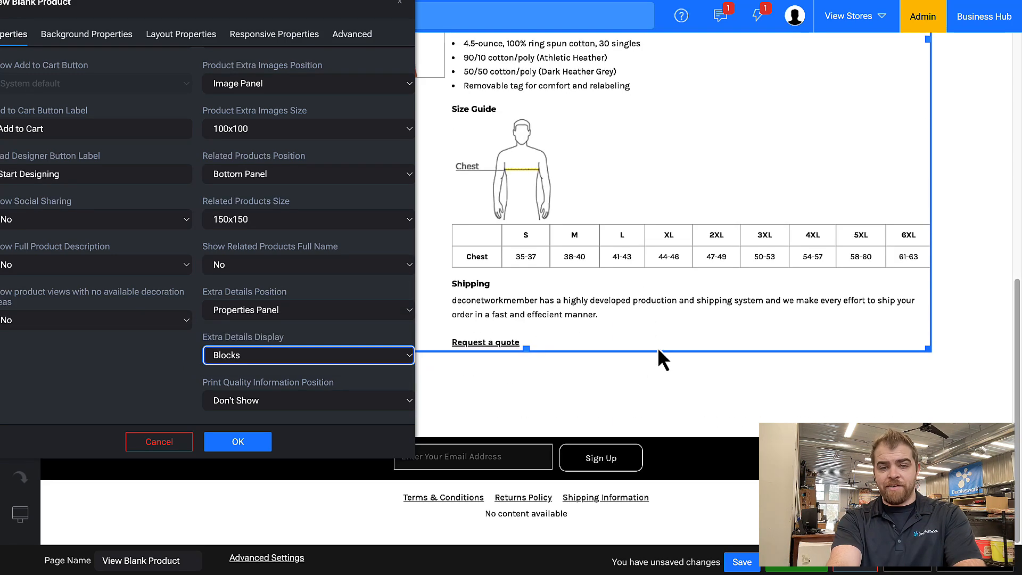
scroll(661, 356, "up", 6)
scroll(658, 347, "up", 1)
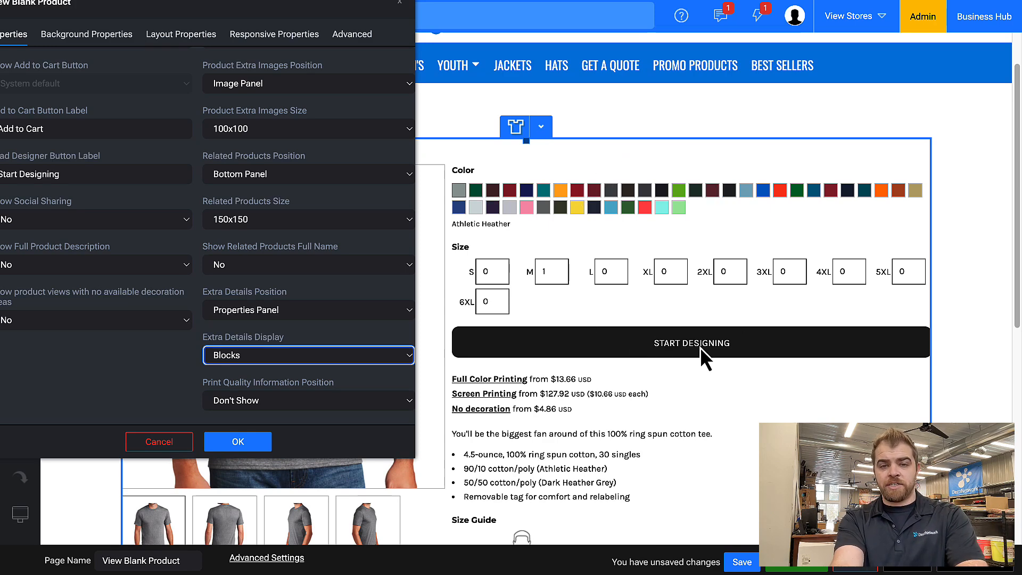
Set the Extra Details Display to Tabs and apply the product widget's properties
left_click(298, 364)
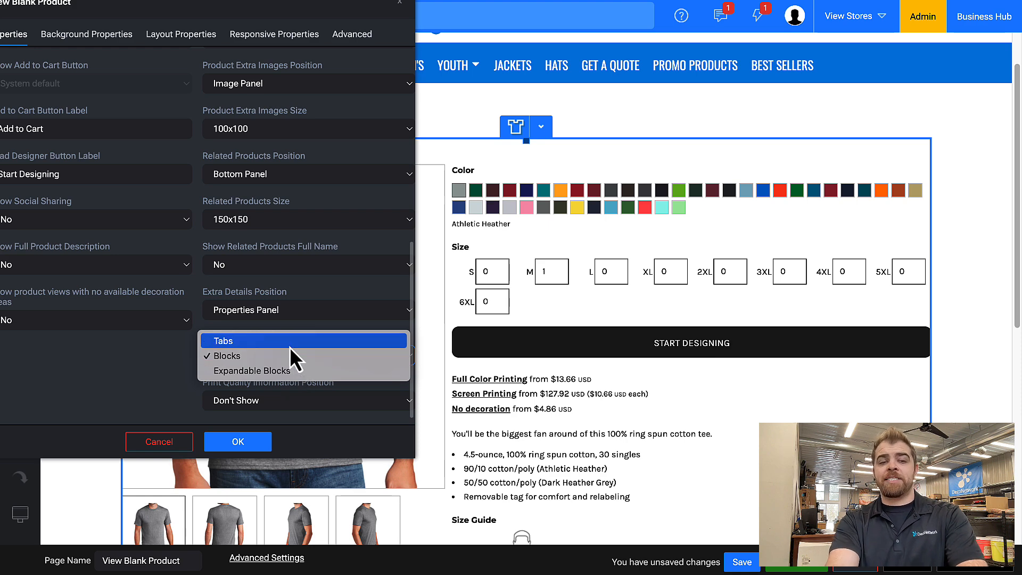
left_click(290, 344)
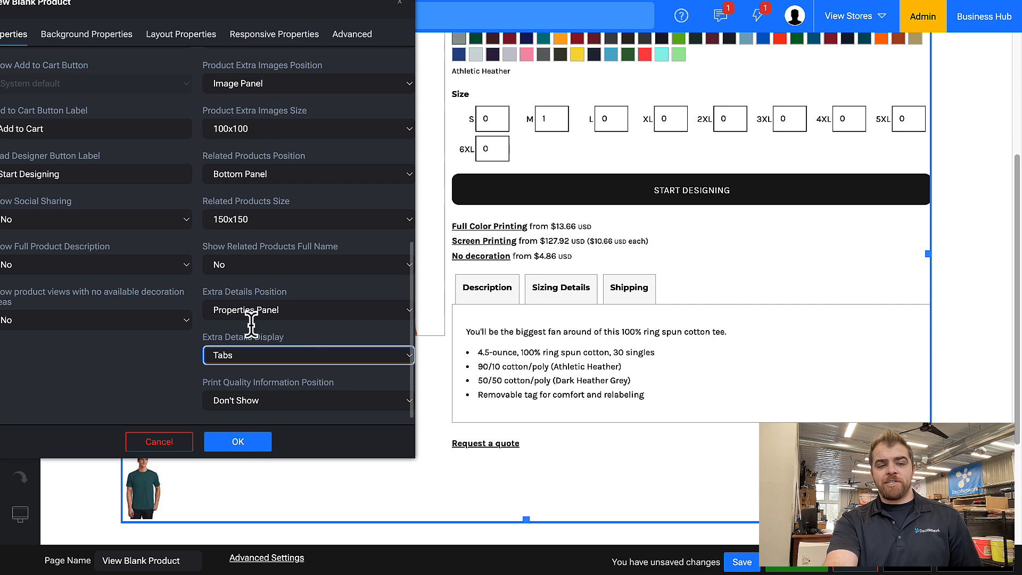
left_click(235, 445)
scroll(389, 387, "up", 3)
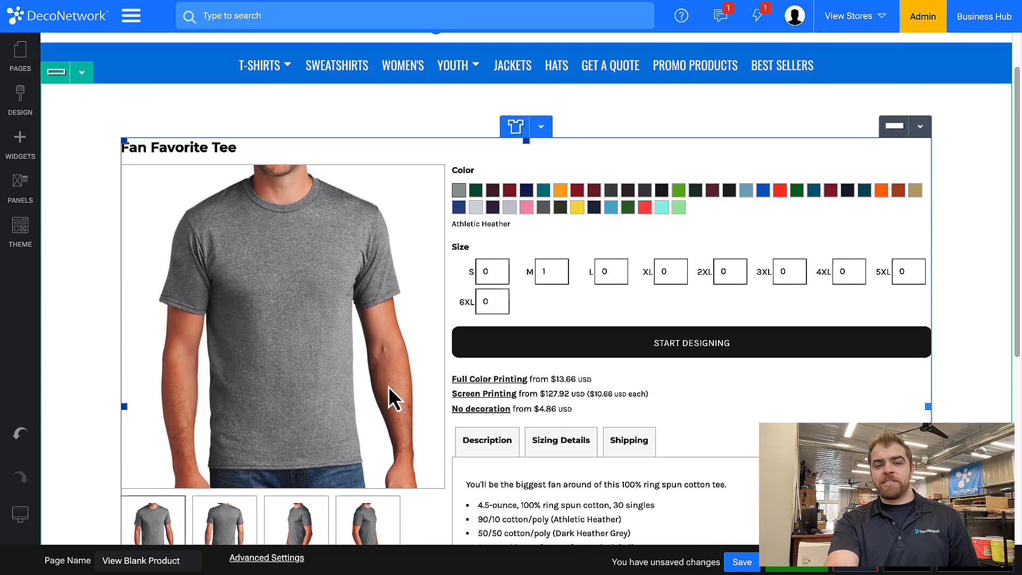